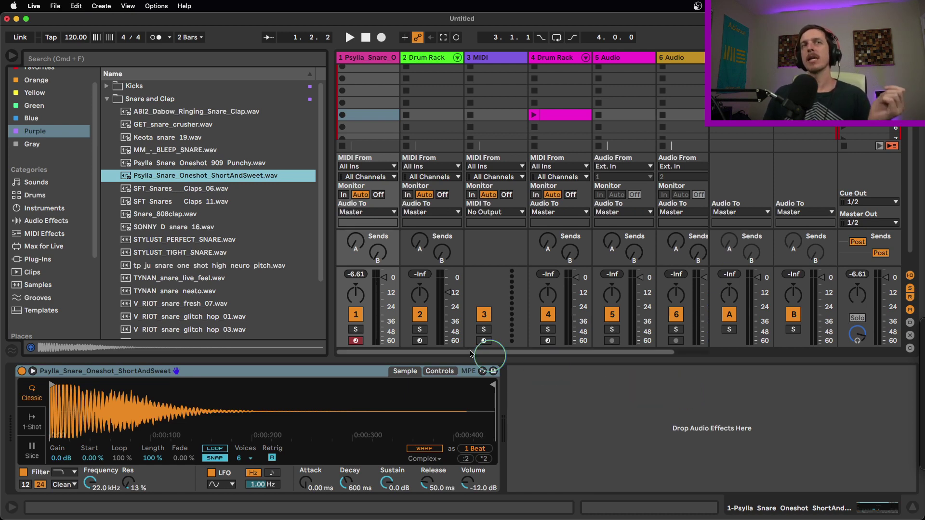
Compare the snare Simpler's One-Shot and Classic modes twice, ending in Classic.
click(373, 375)
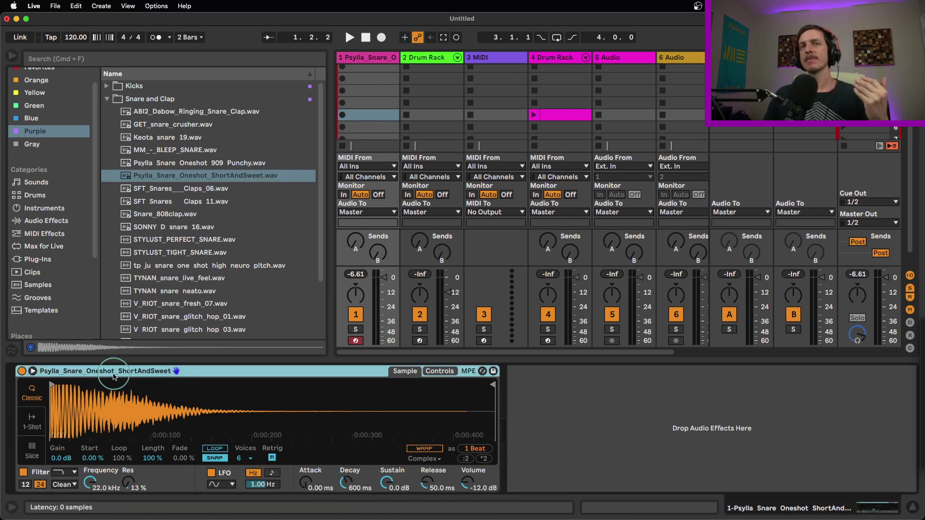
click(37, 423)
click(34, 398)
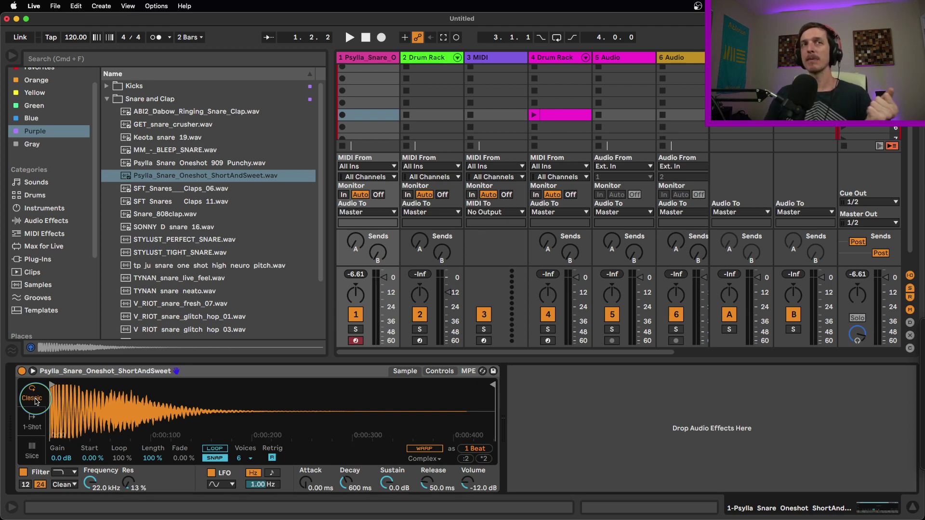
click(83, 372)
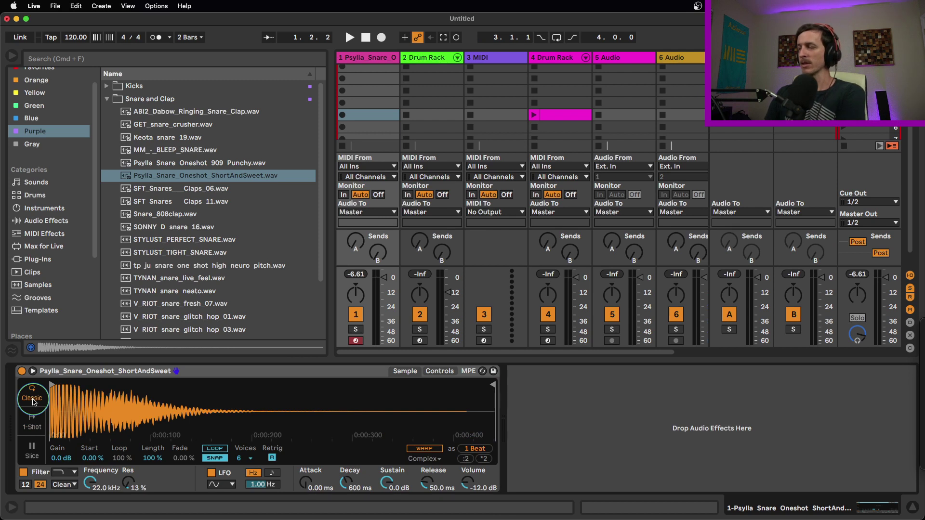
click(37, 424)
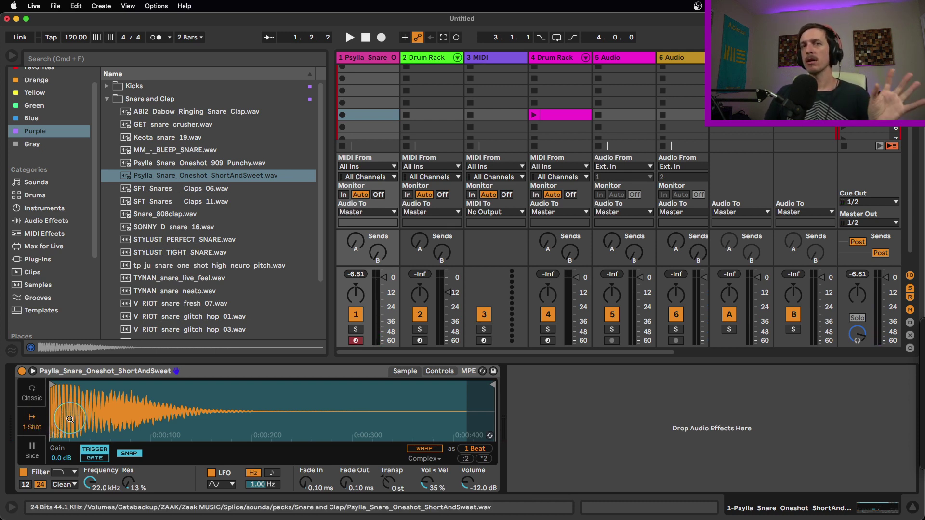
click(40, 399)
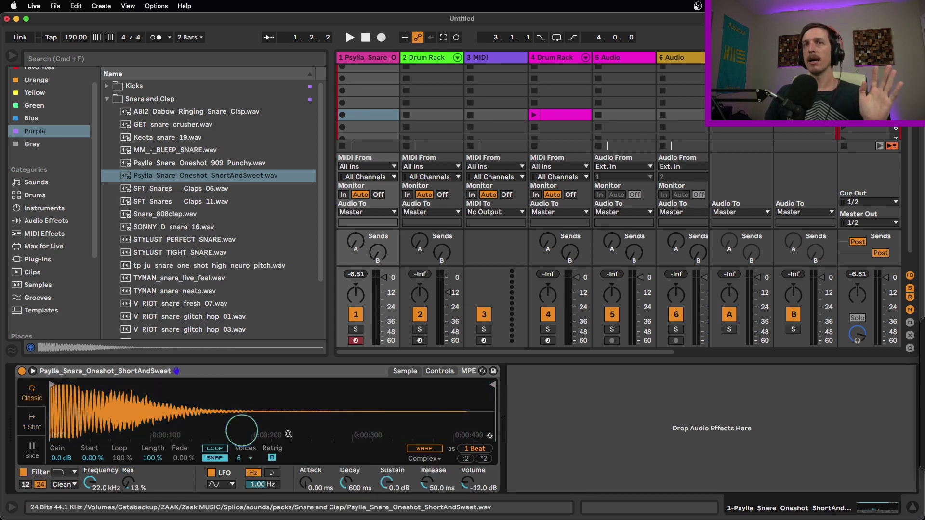
Toggle warping and then looping on and off for the snare sample.
click(424, 448)
click(423, 450)
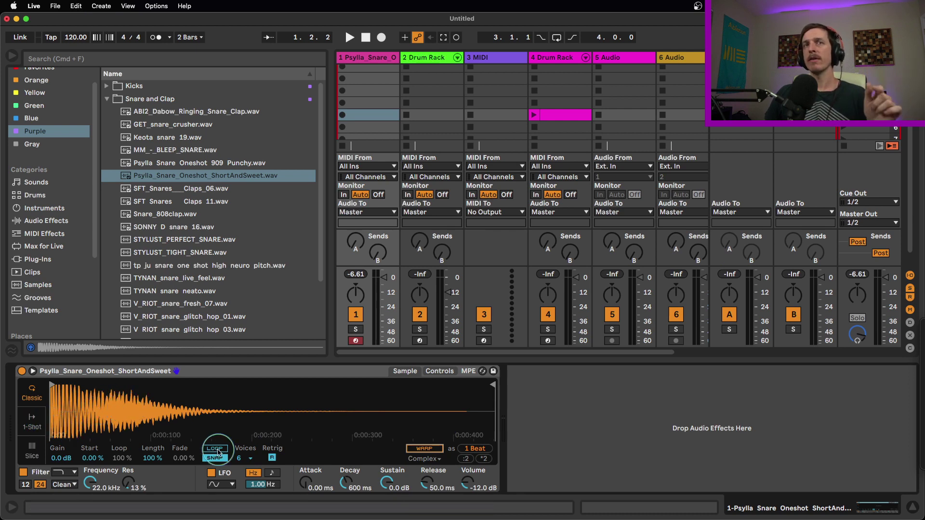
click(217, 450)
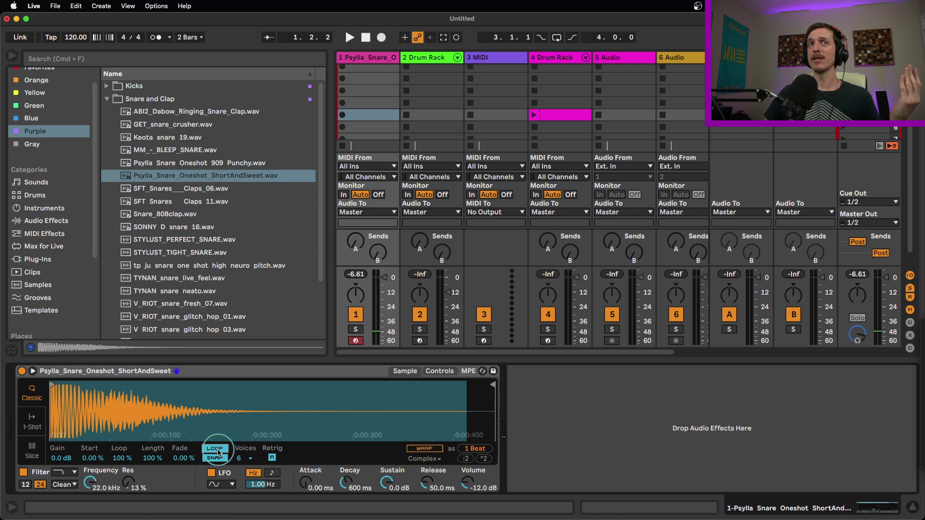
click(216, 451)
Alternate between Classic and One-Shot modes again, finishing in One-Shot.
click(32, 421)
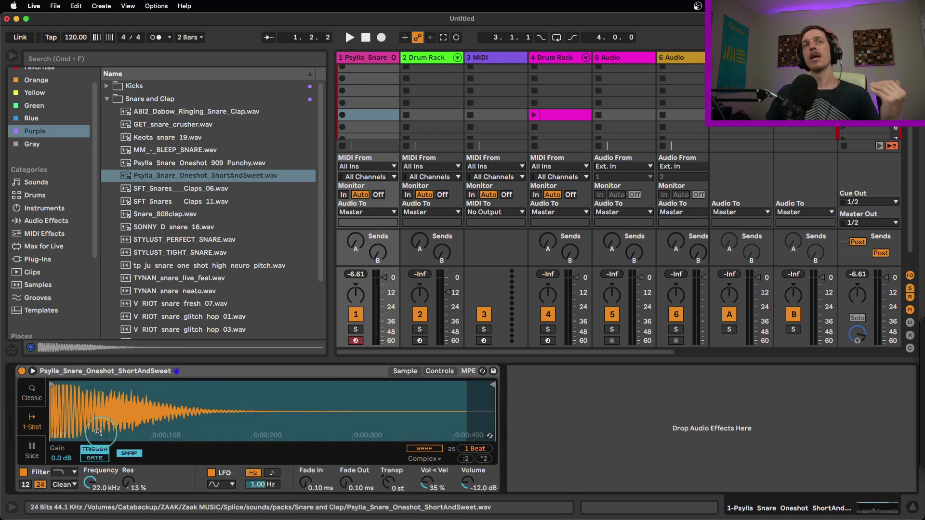
click(34, 399)
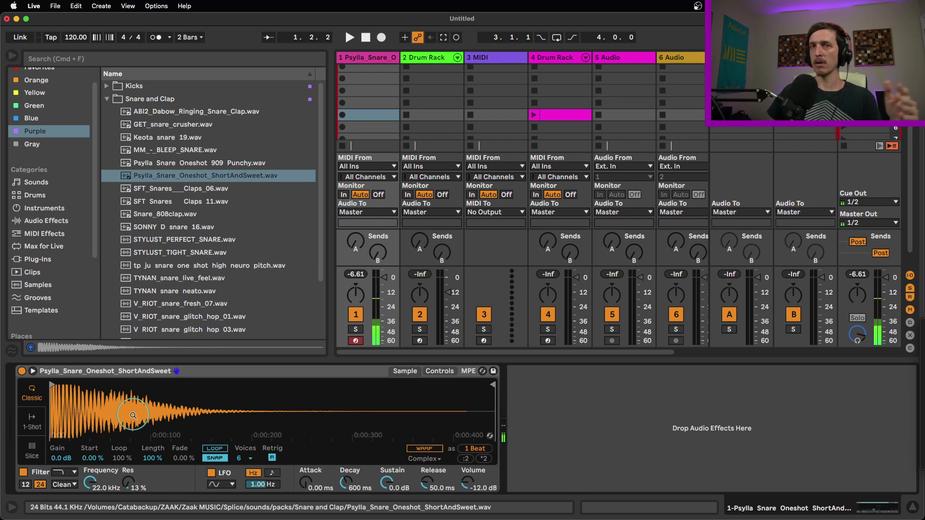
click(32, 424)
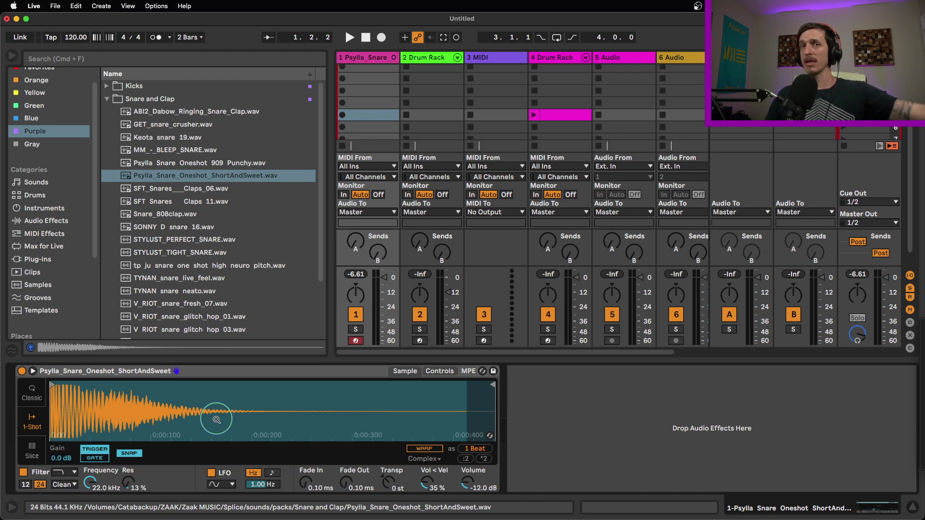
click(37, 398)
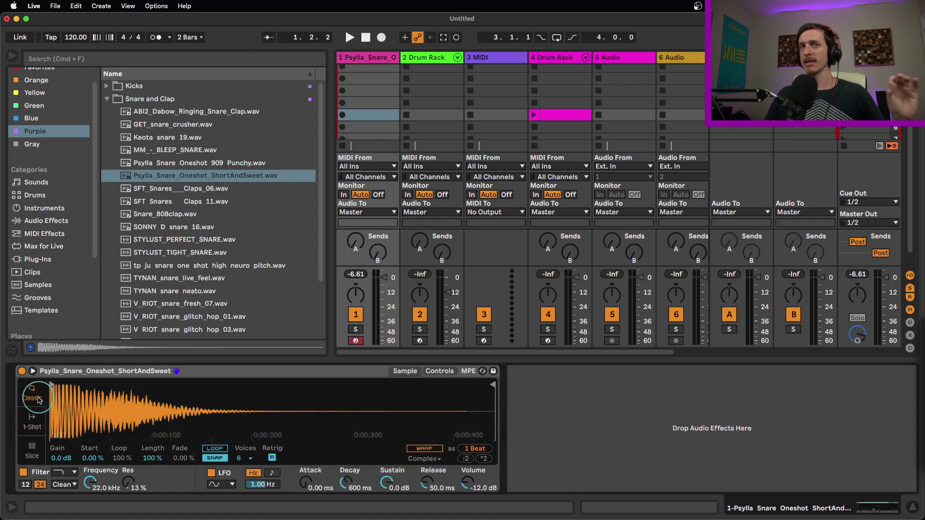
click(39, 427)
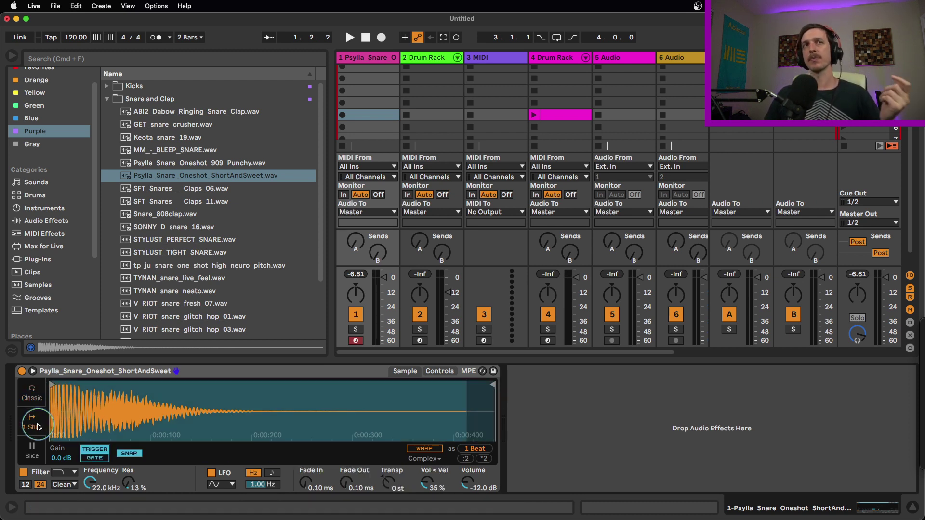
Make the snare's one-shot playback gated, try Classic, then return to One-Shot.
click(100, 459)
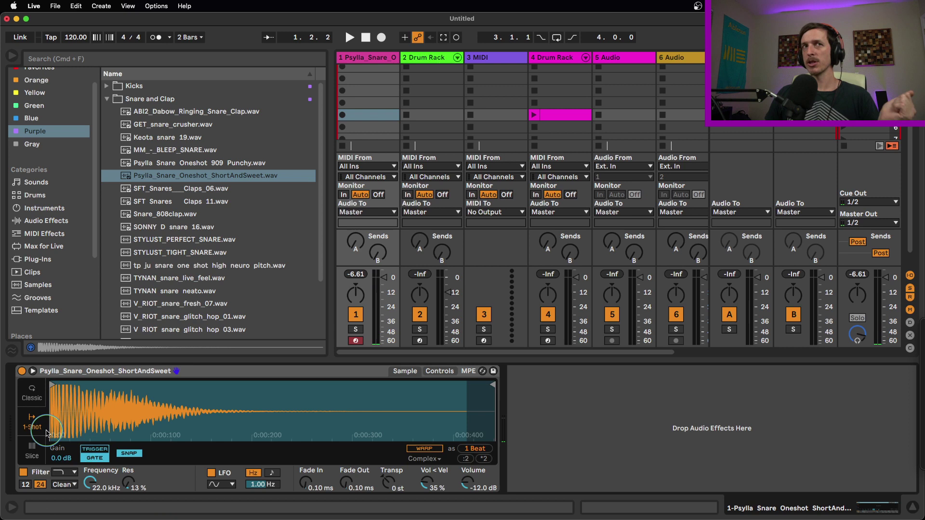
click(37, 405)
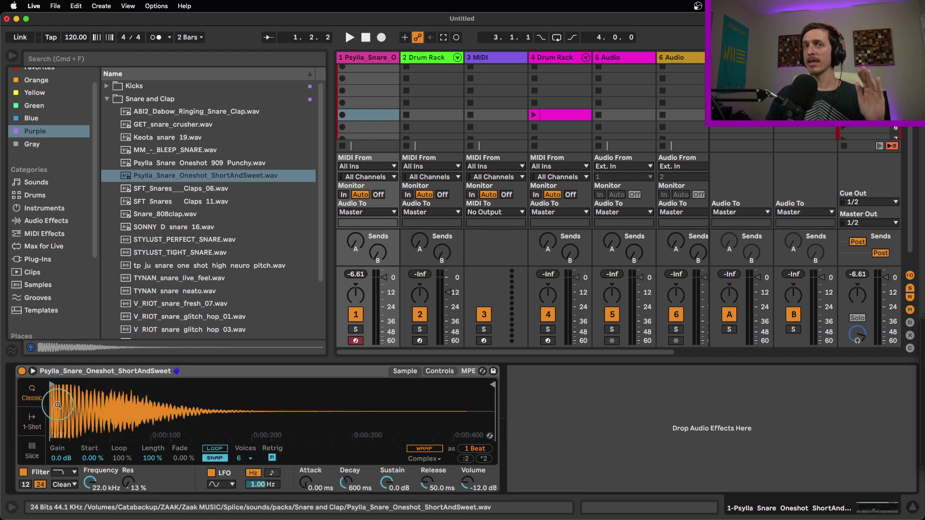
click(37, 425)
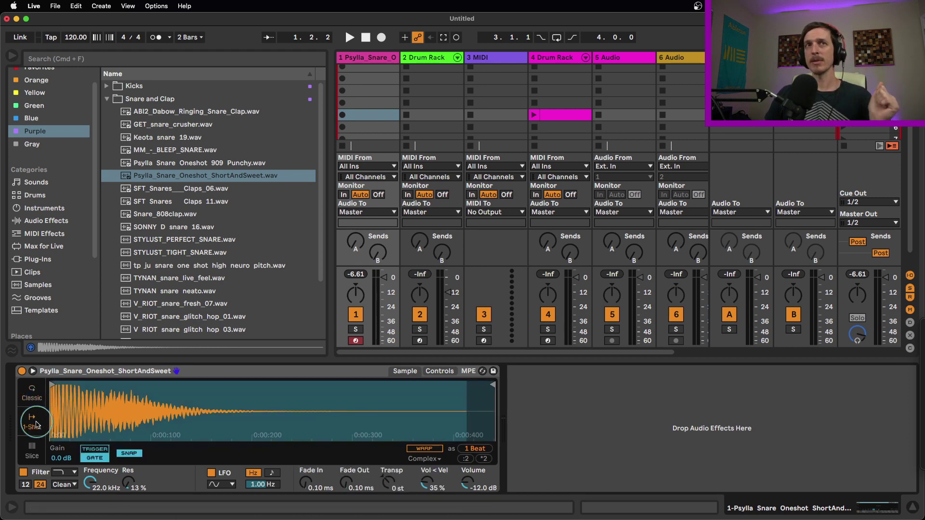
In Classic mode, set the snare envelope to 0.18 ms attack, 990 ms decay, 0.0 dB sustain.
click(32, 395)
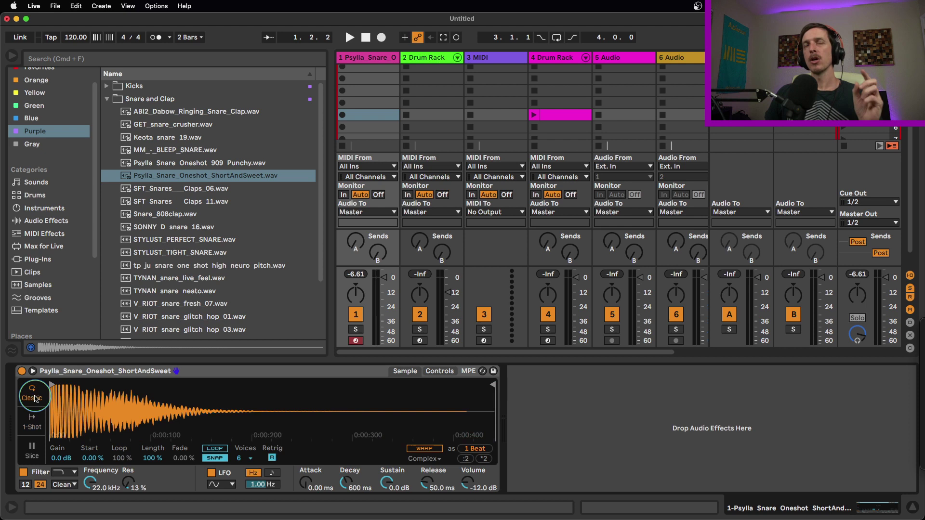
click(304, 485)
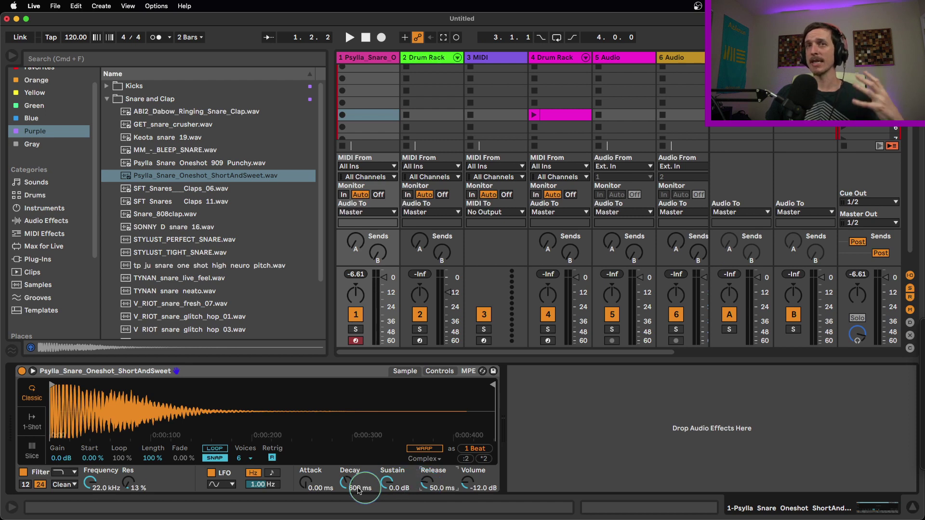
mouse_move(309, 487)
mouse_down()
mouse_move(308, 475)
mouse_move(310, 487)
mouse_up()
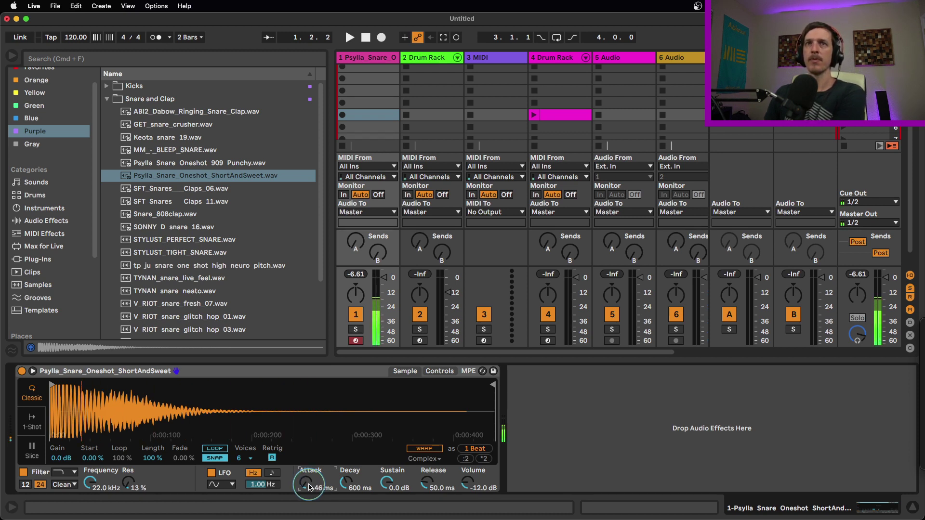
mouse_move(387, 482)
mouse_down()
mouse_move(389, 490)
mouse_move(347, 484)
mouse_move(348, 473)
mouse_move(380, 479)
mouse_up()
drag(307, 485, 307, 480)
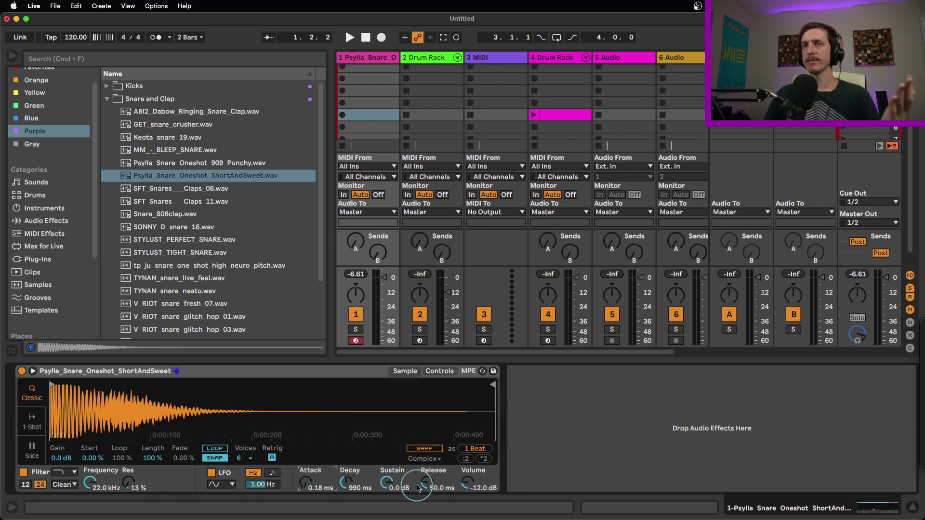
In One-Shot mode, bring the snare's fade-in down to 8.83 ms.
click(30, 426)
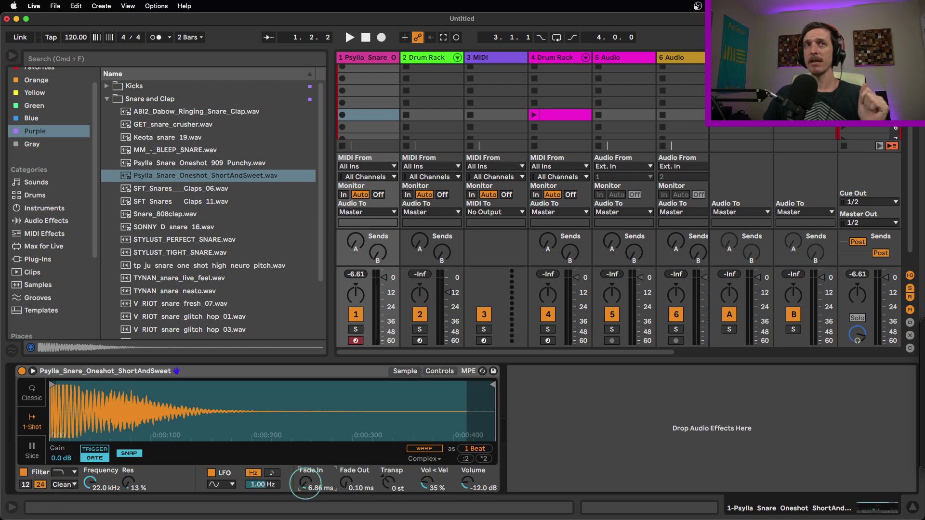
drag(305, 483, 306, 476)
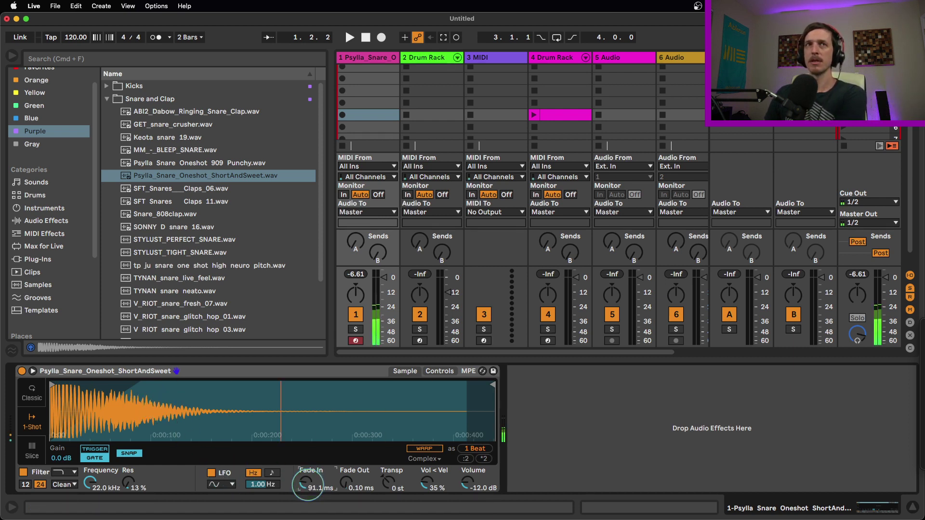
drag(307, 484, 306, 499)
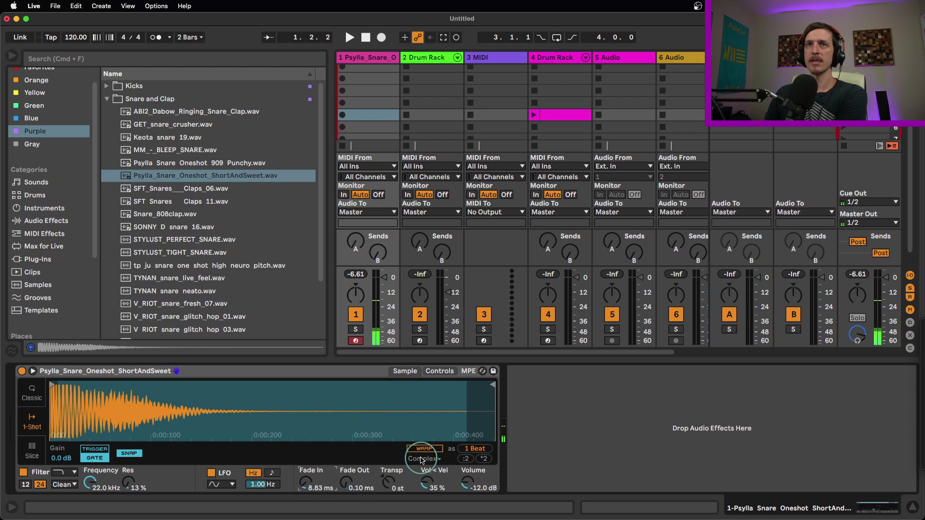
Trim the snare sample's end slightly and set its fade-out to about 125 ms.
drag(492, 385, 338, 386)
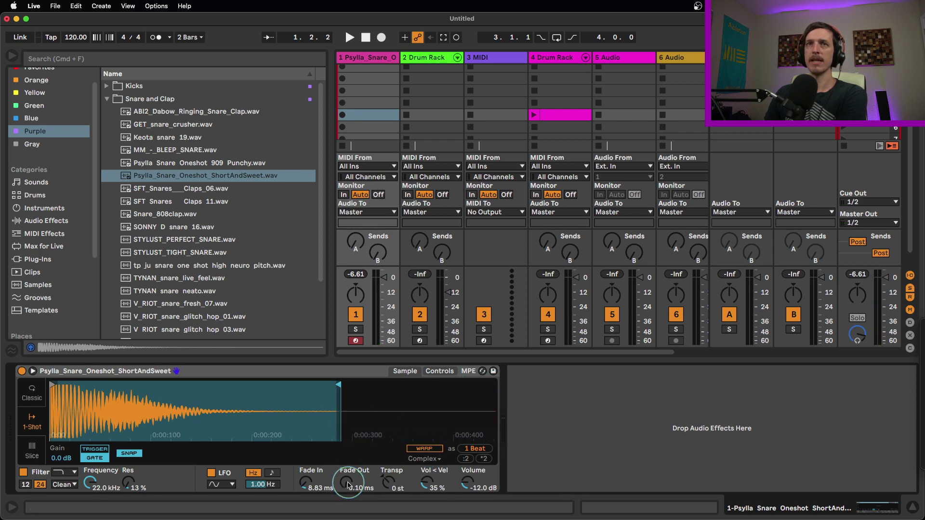
drag(348, 484, 348, 477)
drag(337, 384, 217, 385)
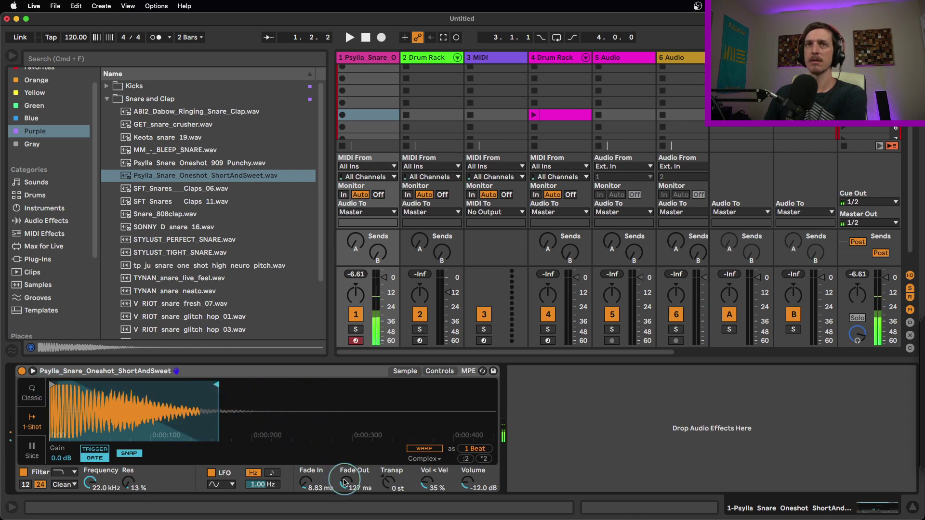
drag(344, 482, 345, 472)
mouse_move(206, 386)
mouse_down()
mouse_move(87, 385)
mouse_move(266, 396)
mouse_move(408, 388)
mouse_up()
drag(344, 479, 344, 493)
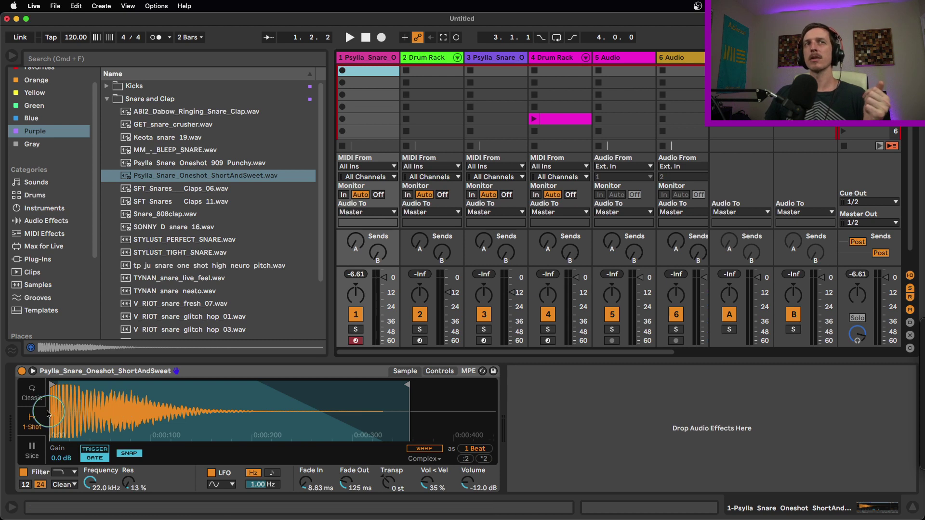
click(34, 398)
click(246, 485)
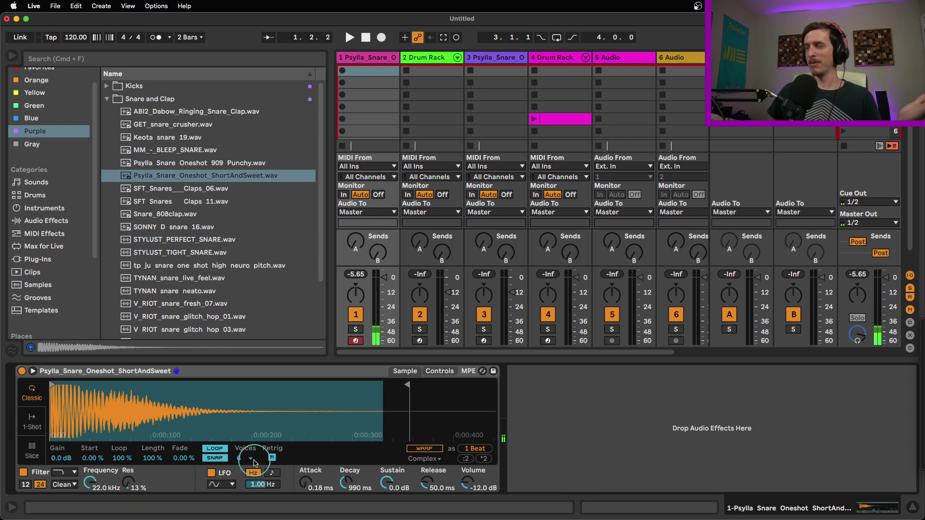
click(32, 420)
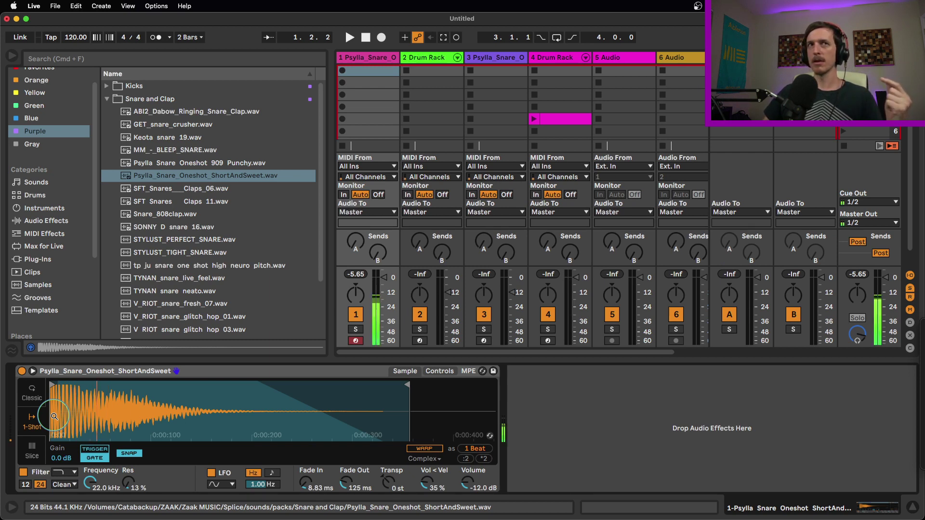
click(37, 399)
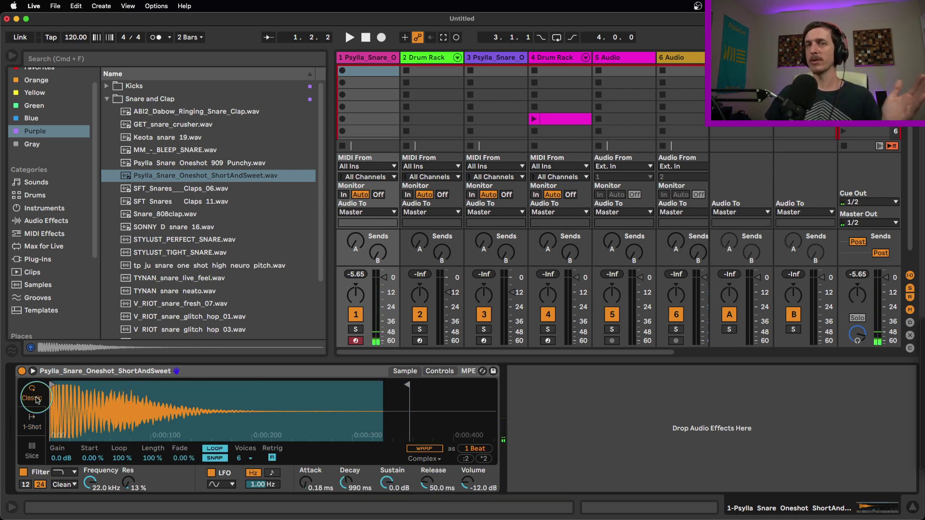
click(67, 371)
click(32, 421)
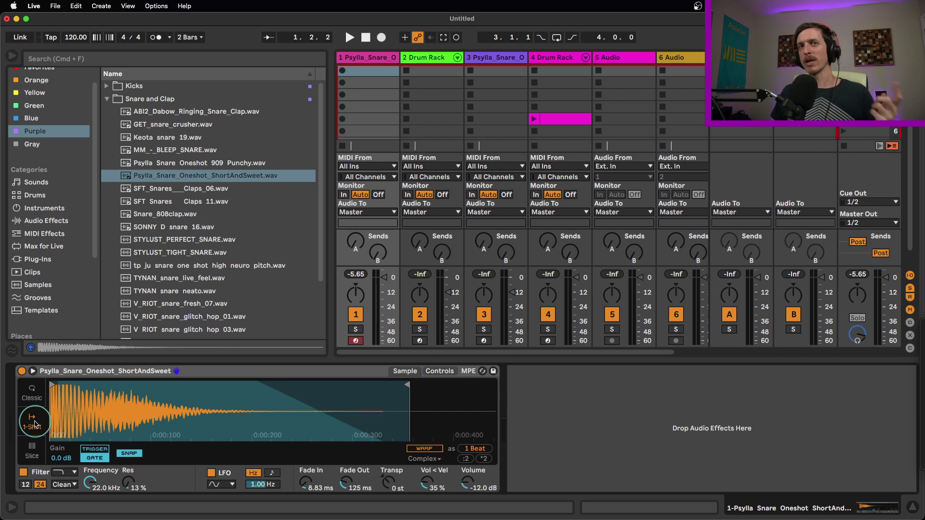
Undo loading the snare onto track 3, then cycle Simpler through One-Shot back to Classic.
key(super+z)
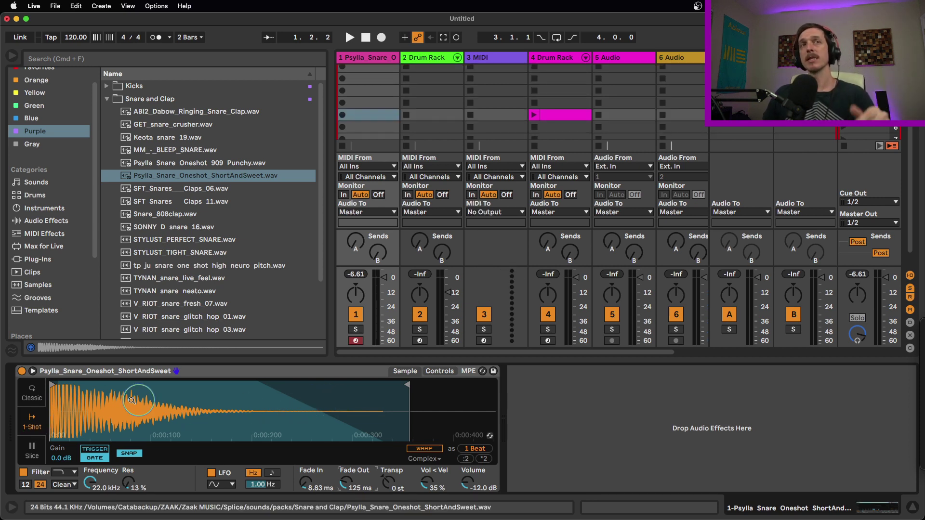
click(43, 397)
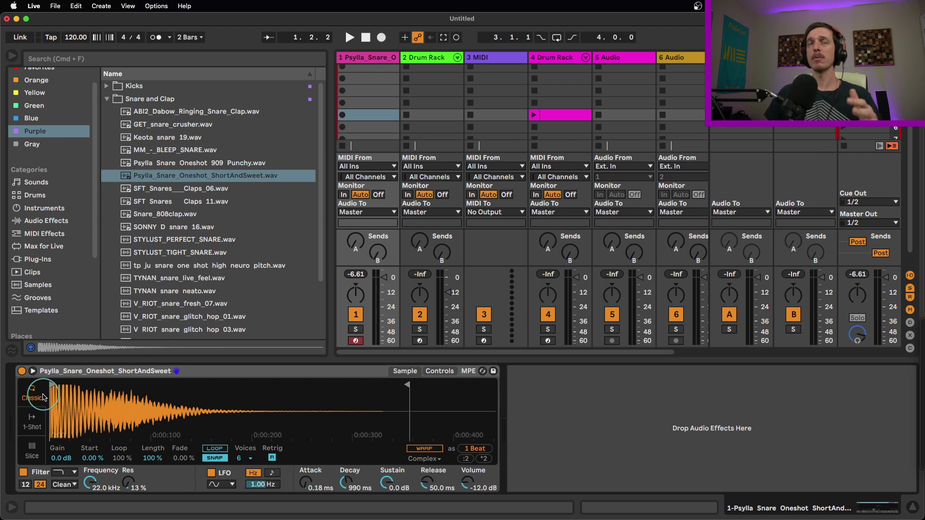
click(32, 422)
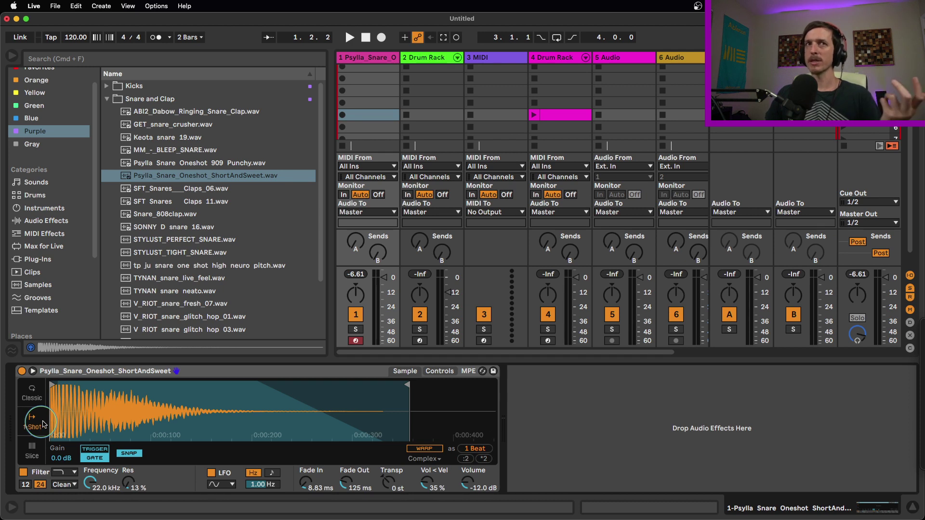
click(34, 400)
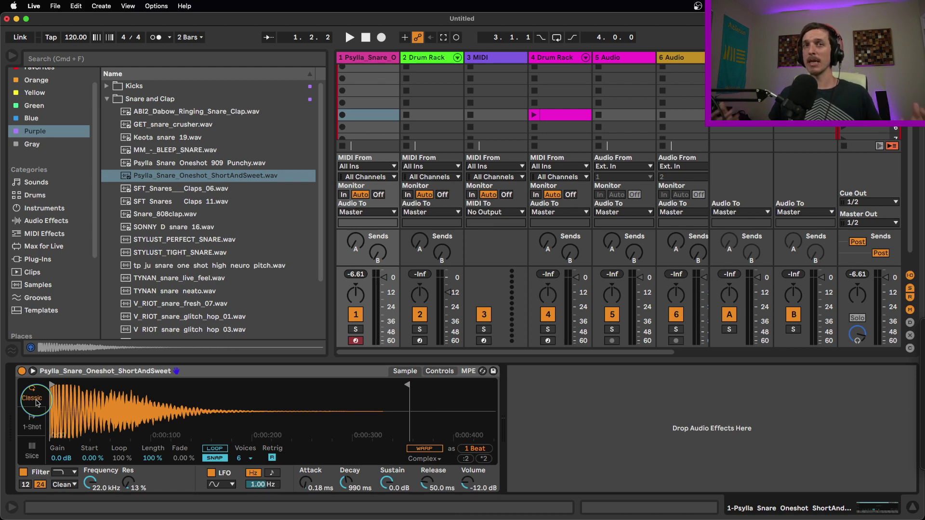
Load Psylla_Snare_Oneshot_ShortAndSweet.wav onto the Drum Rack's F#1 pad in One-Shot mode.
click(376, 60)
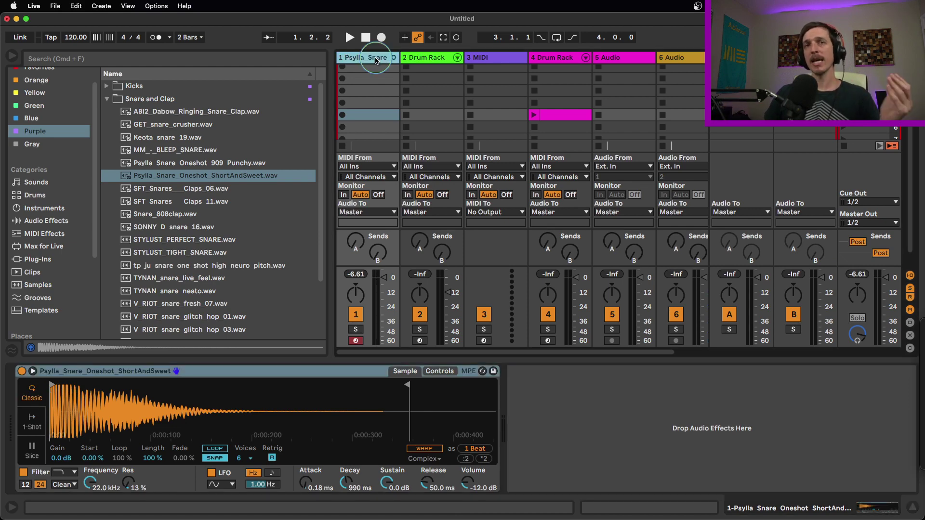
click(424, 57)
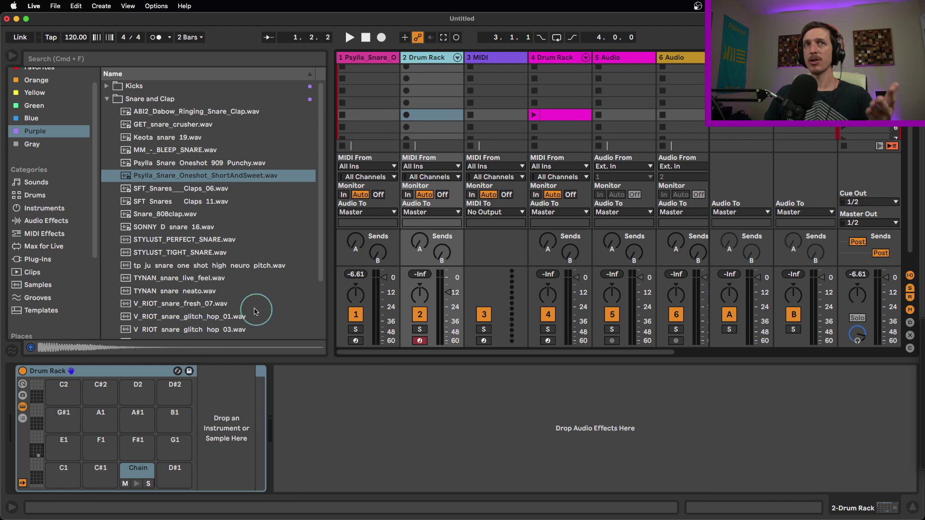
click(162, 175)
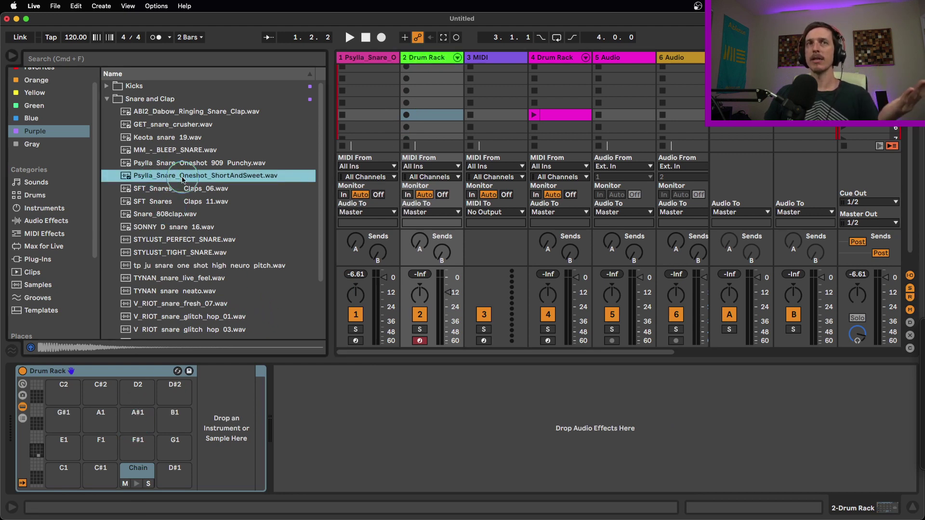
drag(164, 177, 138, 439)
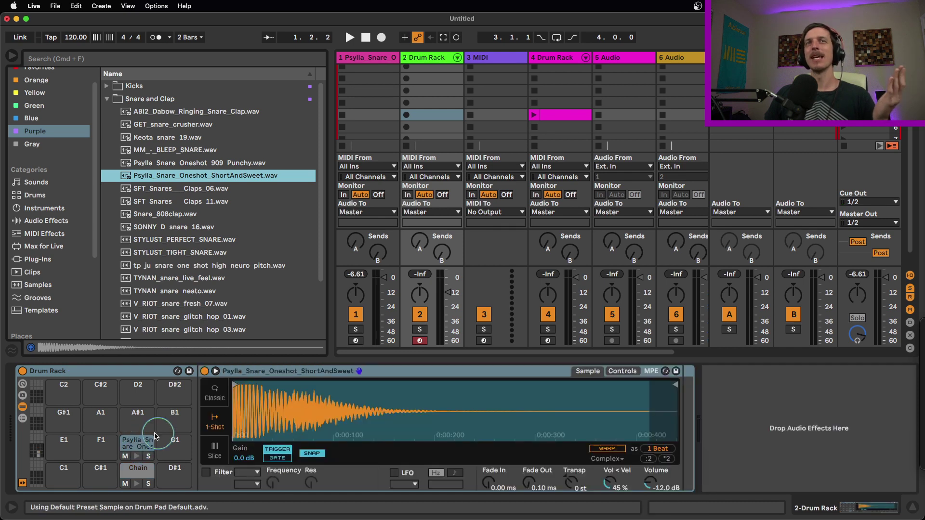
click(212, 423)
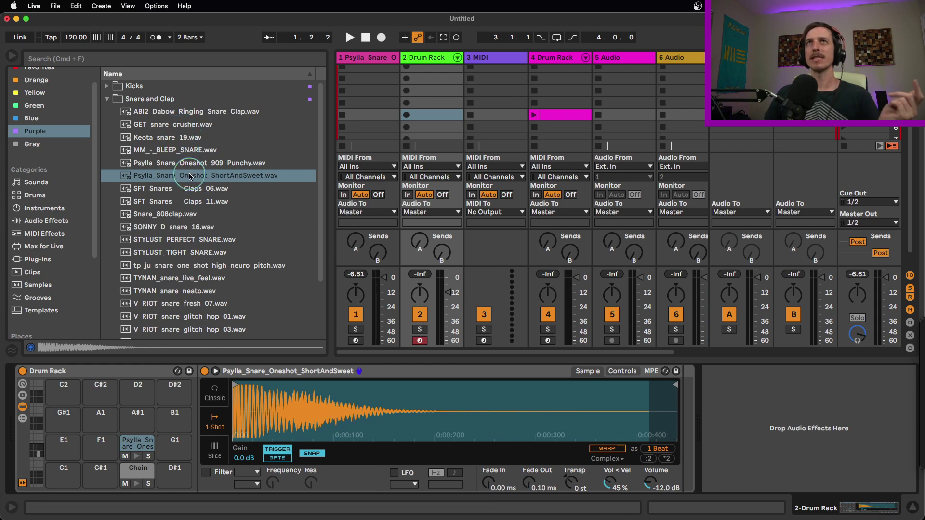
Load the same snare into a new Classic-mode Simpler on track 3.
click(486, 66)
drag(224, 176, 197, 433)
click(31, 400)
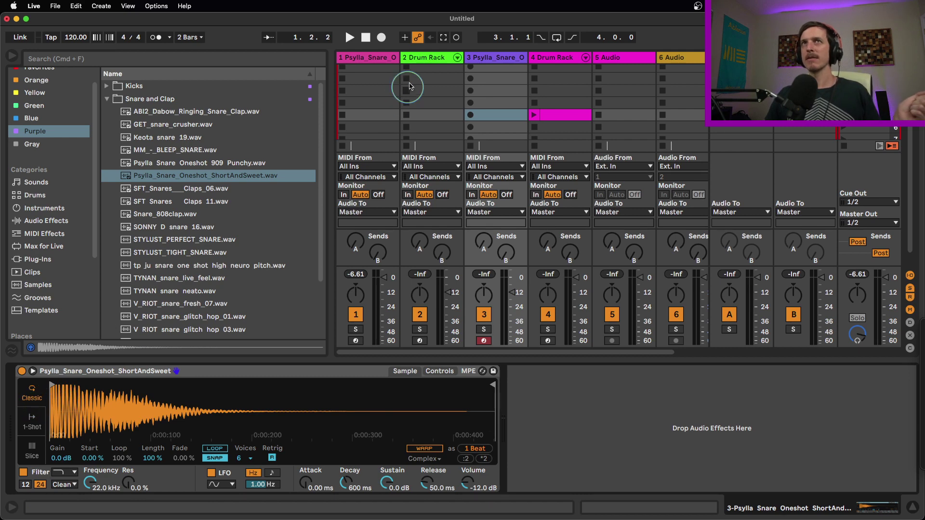
On the Drum Rack's F#1 pad Simpler, try Classic and One-Shot, ending in Classic.
click(423, 58)
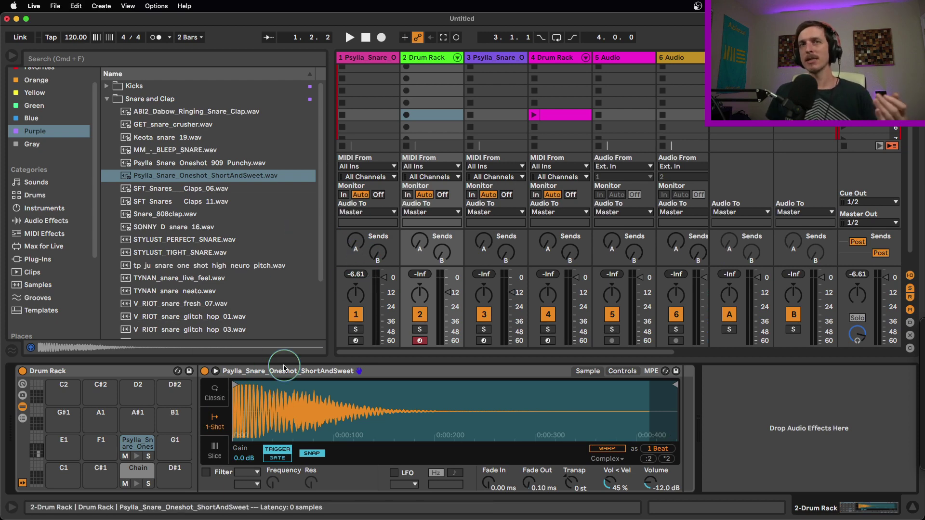
click(217, 404)
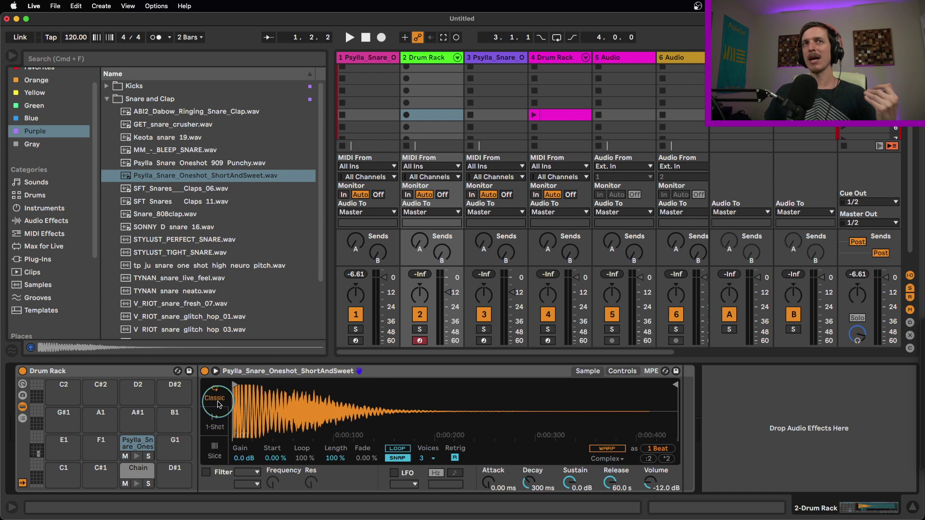
click(215, 424)
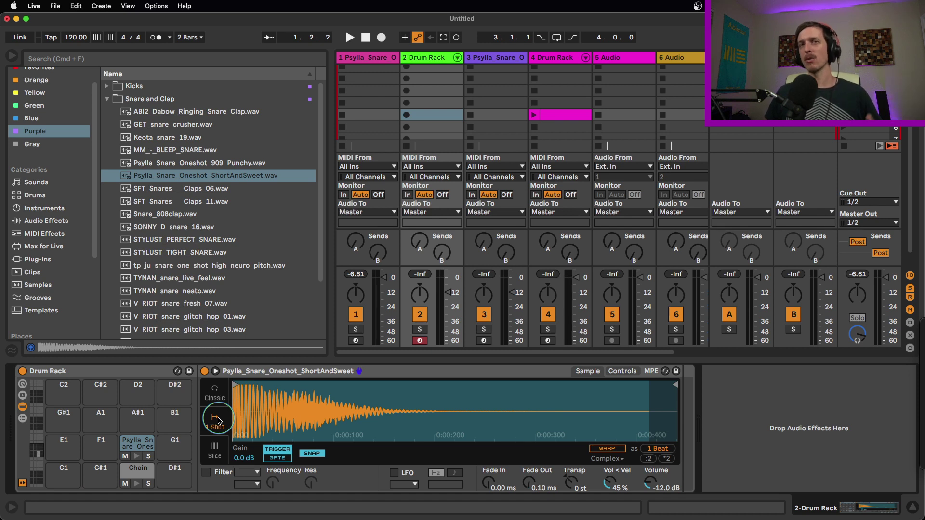
click(220, 401)
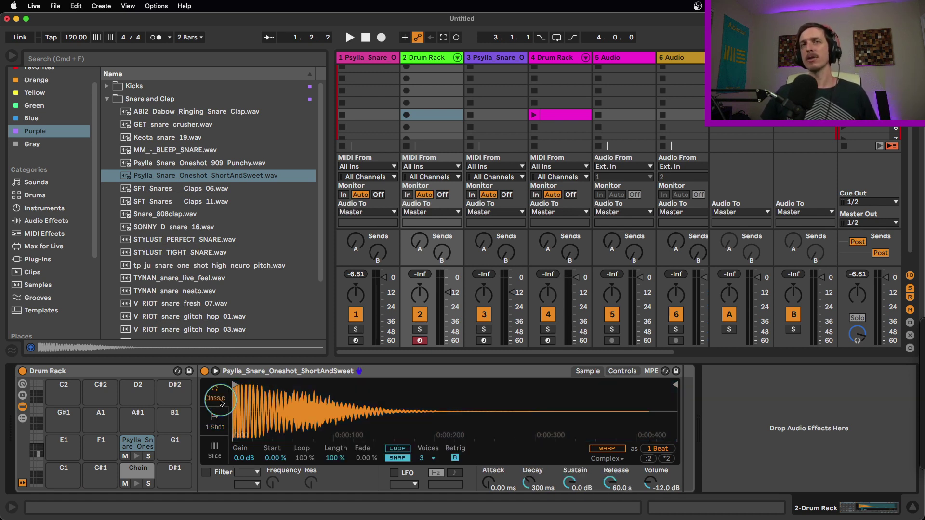